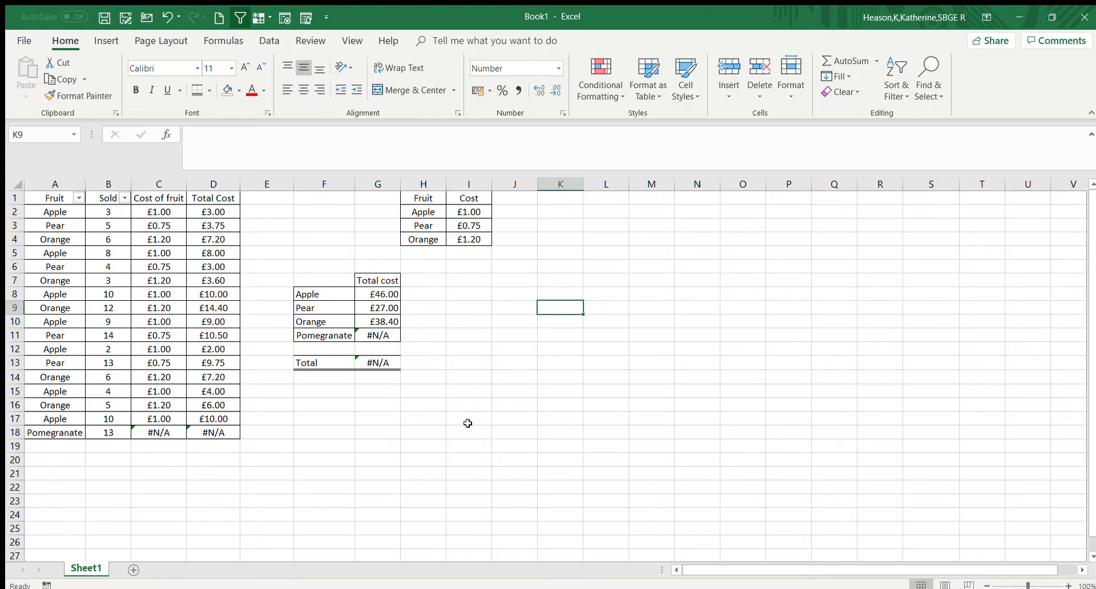
# Step: Examine the Pomegranate row, the VLOOKUP formulas under Cost of fruit, and the empty row below Orange in the price table
pyautogui.click(60, 436)
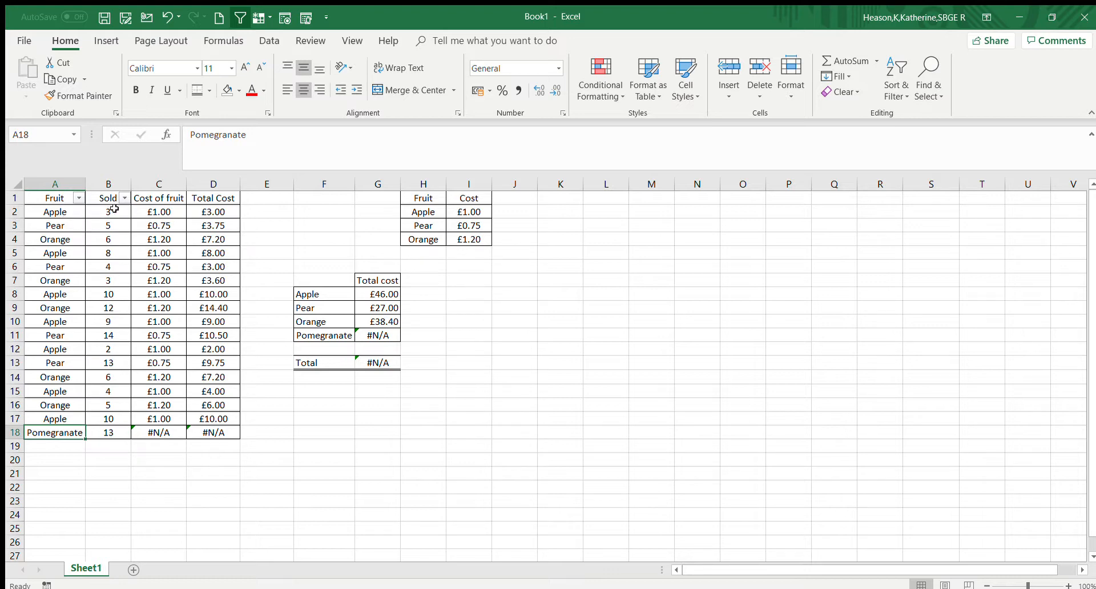
pyautogui.click(174, 210)
pyautogui.click(173, 249)
pyautogui.click(163, 306)
pyautogui.click(167, 363)
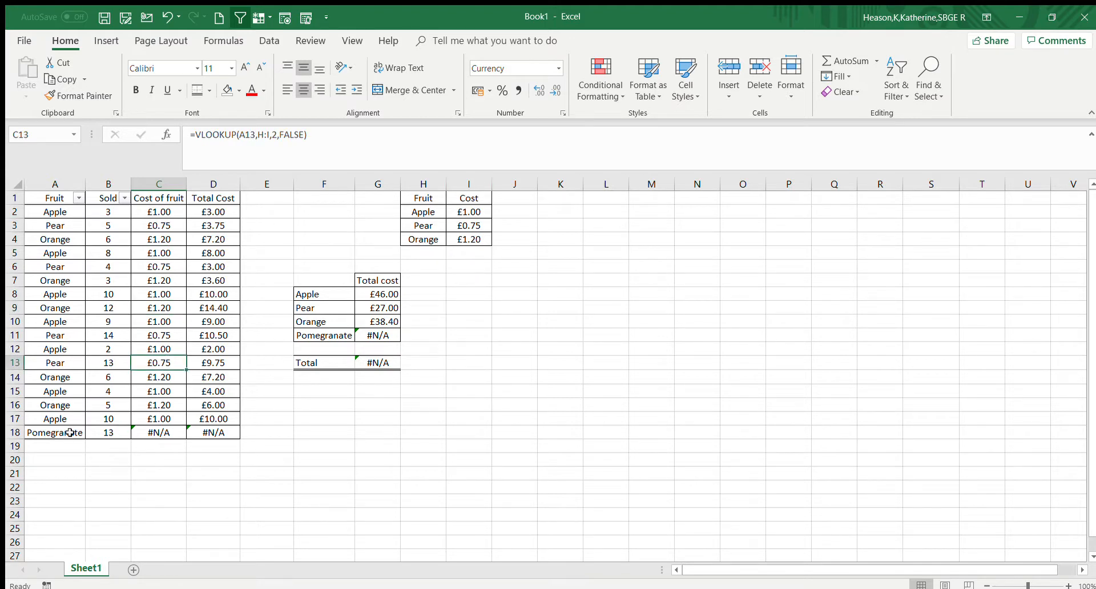
pyautogui.click(69, 433)
pyautogui.click(431, 253)
pyautogui.moveTo(431, 252); pyautogui.dragTo(479, 253)
pyautogui.click(454, 308)
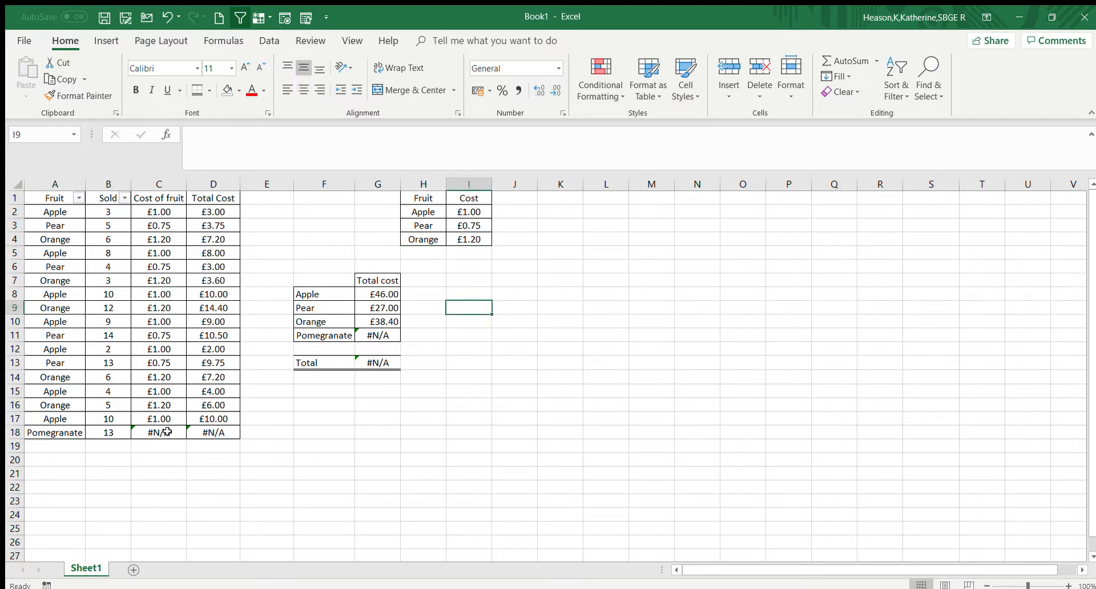
# Step: Inspect the formulas behind the Pomegranate costs in row 18, the SUMIFS totals per fruit, and the overall total in G13
pyautogui.click(228, 432)
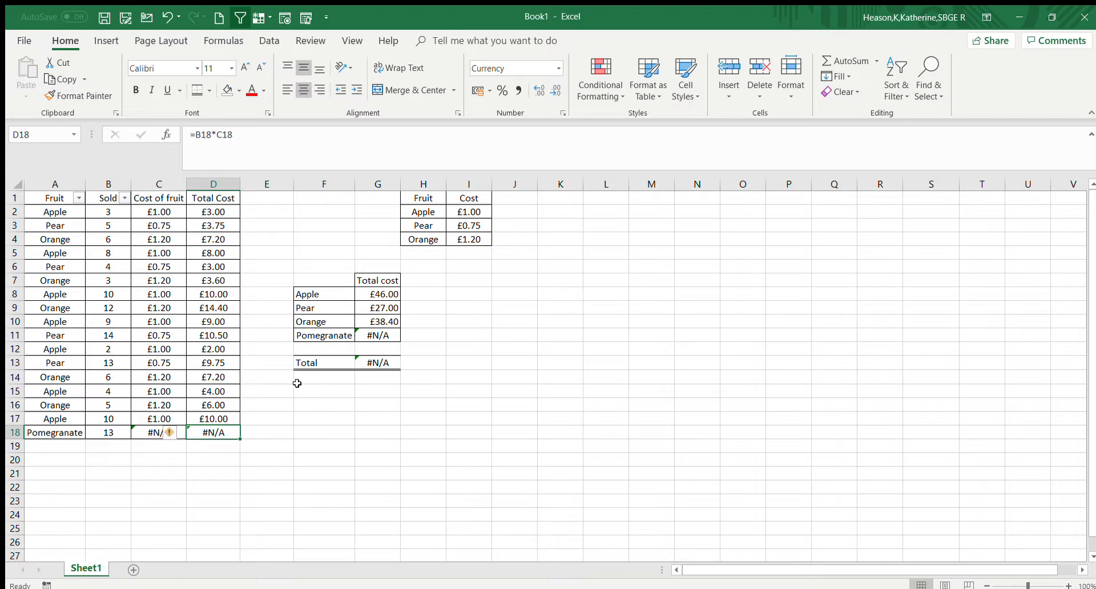
pyautogui.click(361, 292)
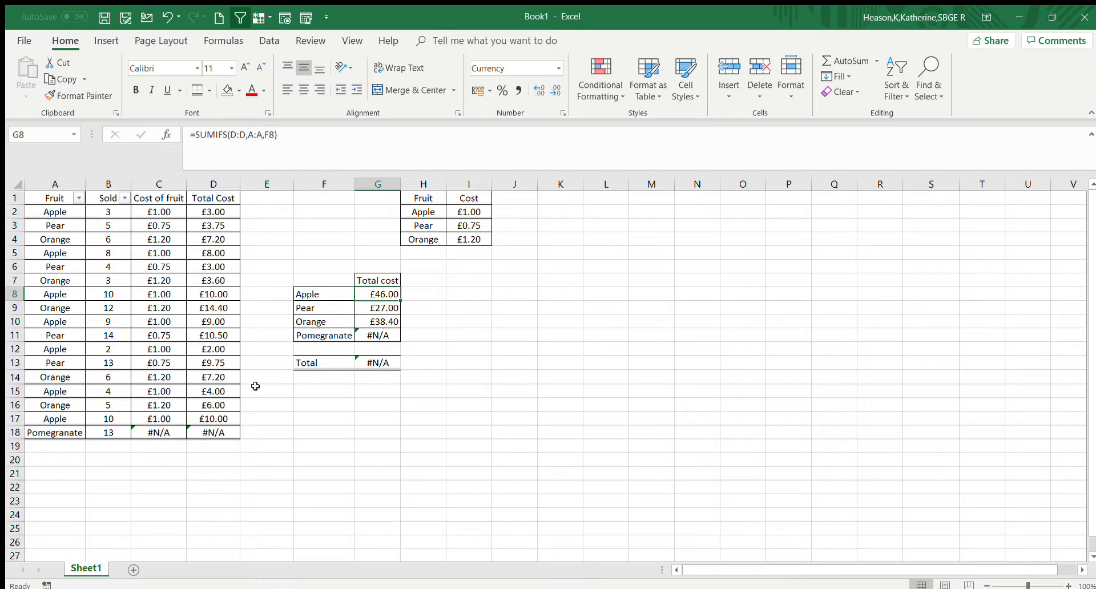
pyautogui.click(378, 333)
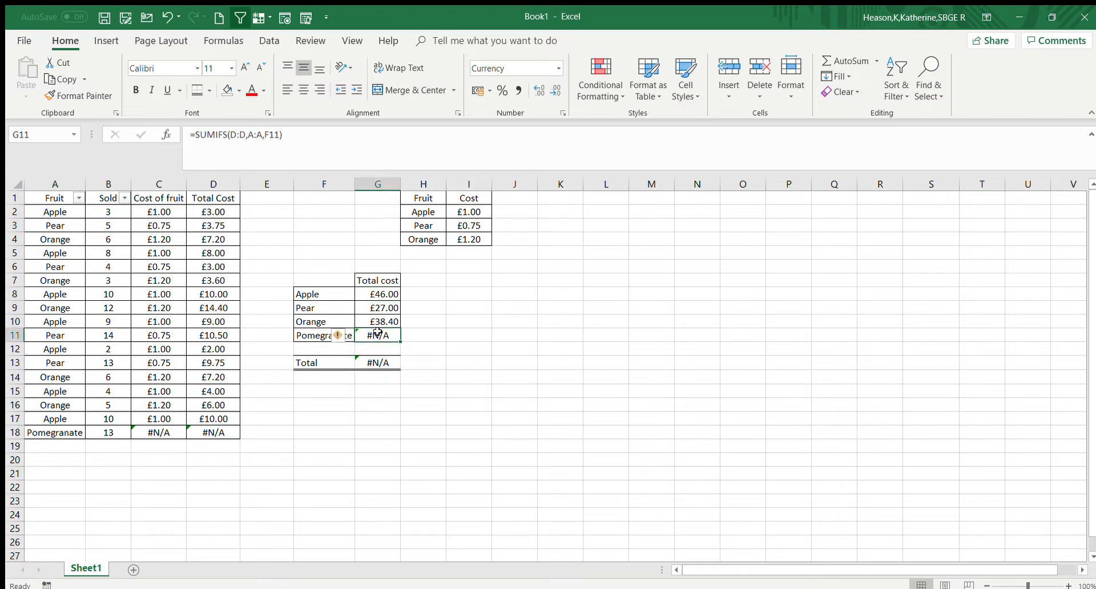
pyautogui.click(375, 364)
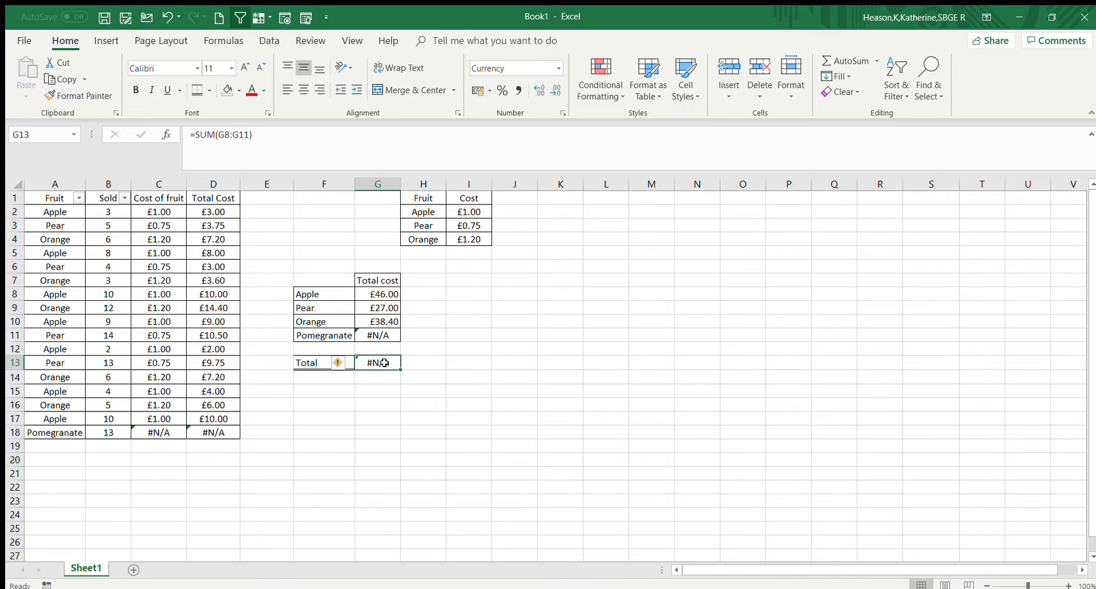
pyautogui.click(160, 432)
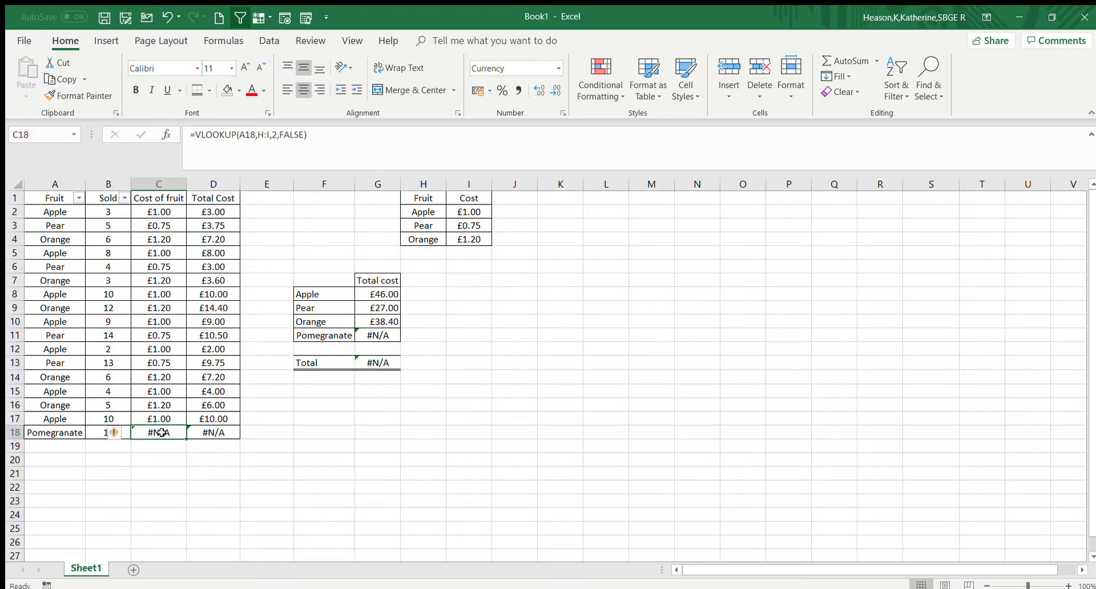
pyautogui.click(380, 361)
pyautogui.click(485, 359)
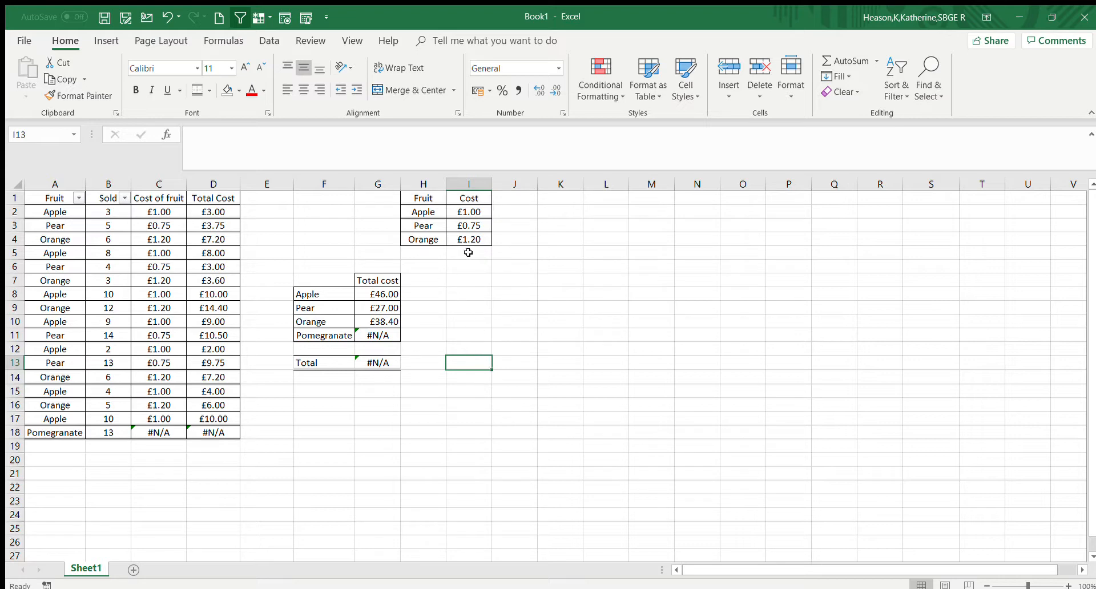
# Step: Add Pomegranate with a cost of 0.5 below Orange in the fruit price table, in H5:I5
pyautogui.click(443, 253)
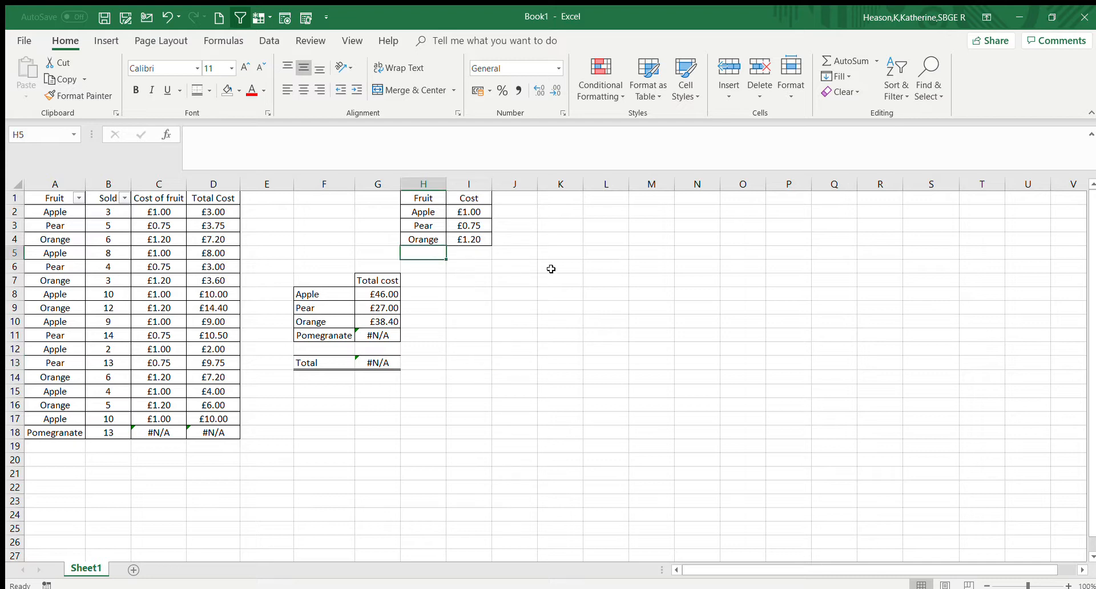
pyautogui.write('Pome')
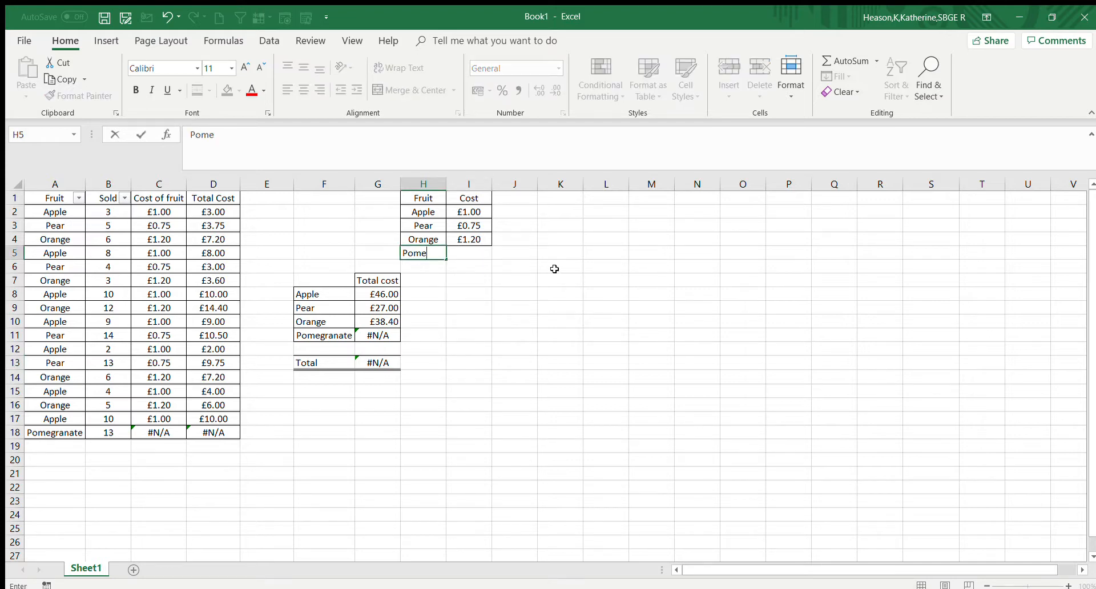
pyautogui.write('granate')
pyautogui.press('Tab')
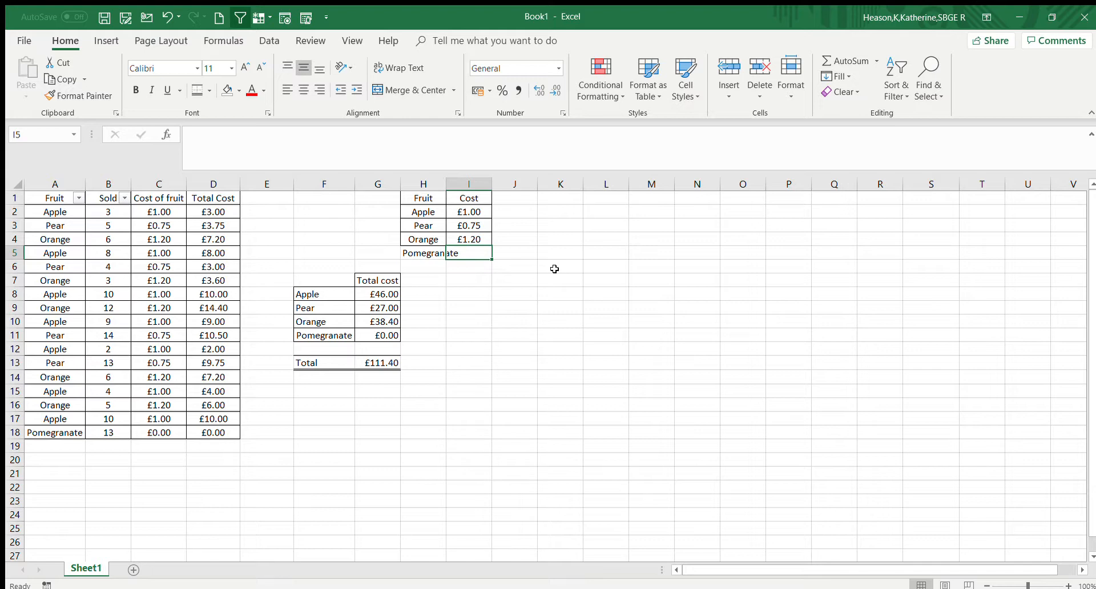
pyautogui.write('0.5')
pyautogui.press('Return')
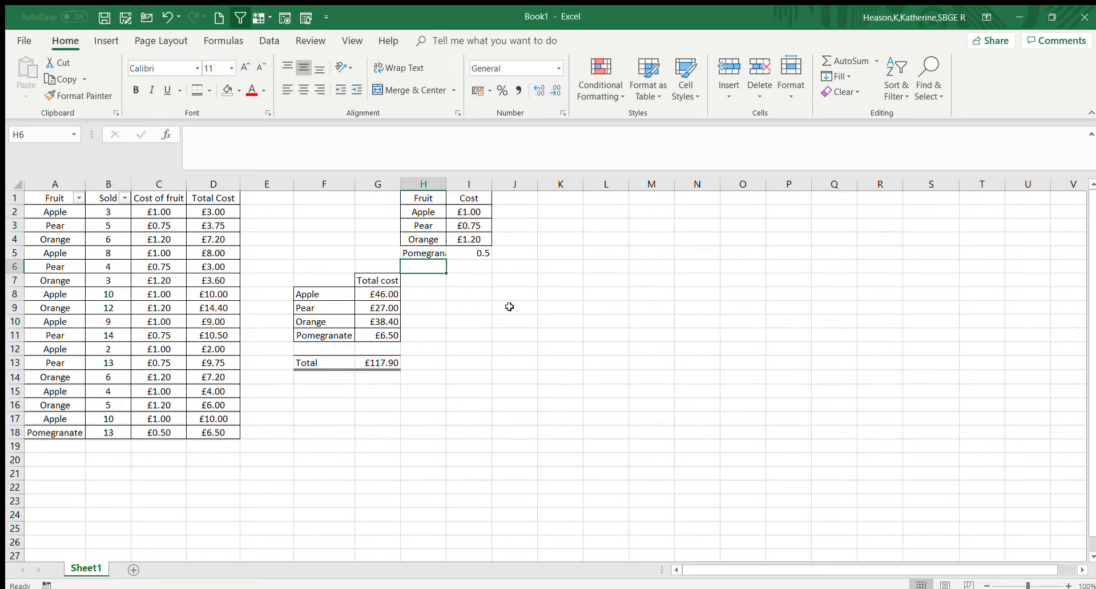
# Step: Clear the Pomegranate name and cost from row 5 of the price table
pyautogui.moveTo(428, 253); pyautogui.dragTo(504, 252)
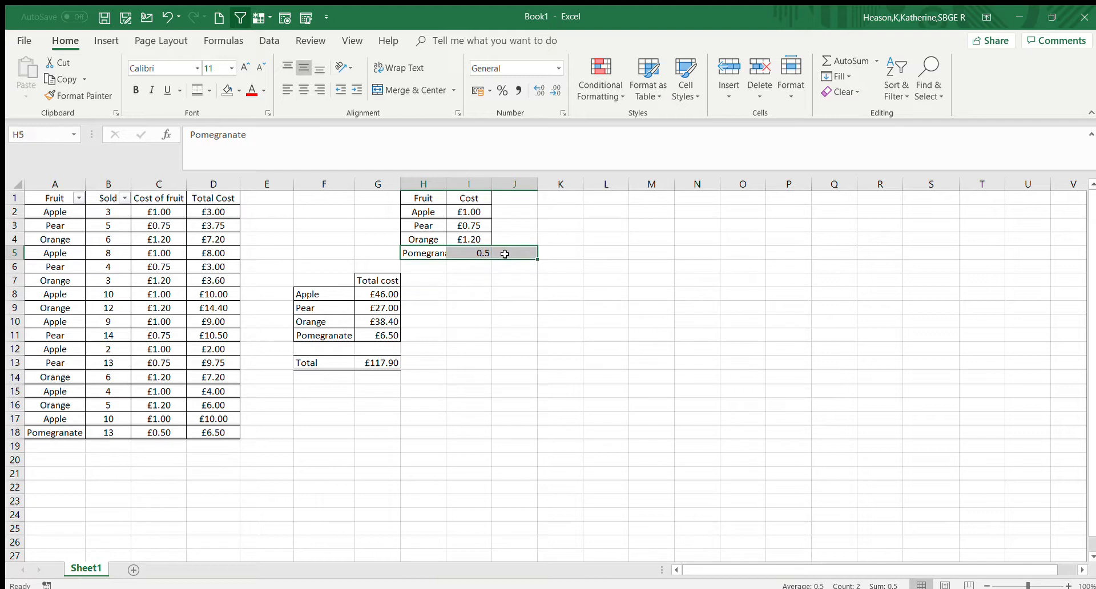
pyautogui.press('Delete')
pyautogui.click(477, 322)
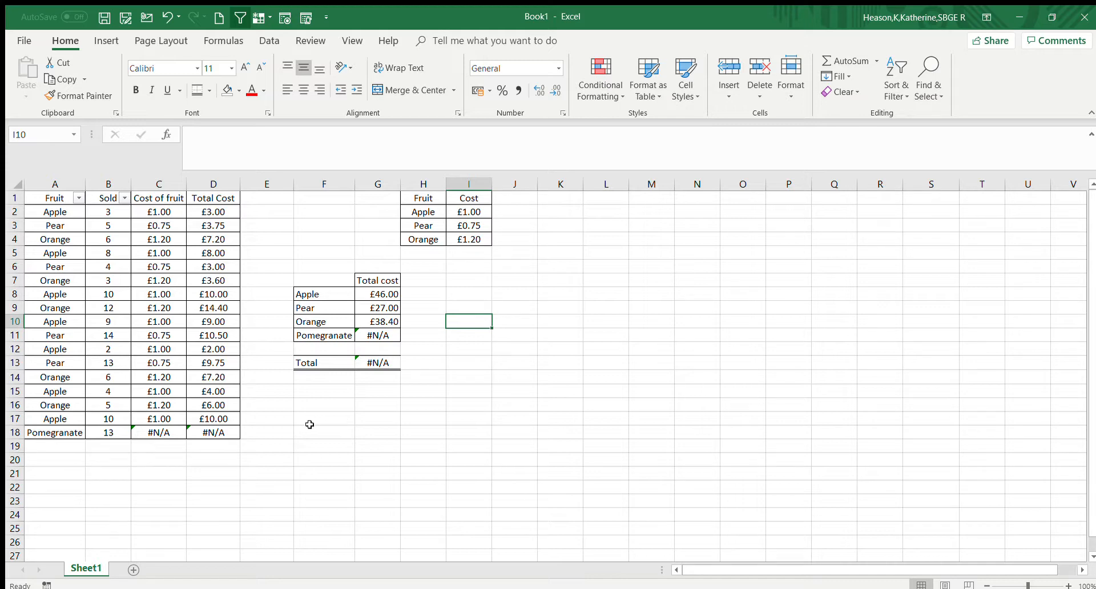
# Step: Copy the VLOOKUP expression in C18's formula and insert IF(ISERROR( in front of the existing VLOOKUP
pyautogui.click(170, 434)
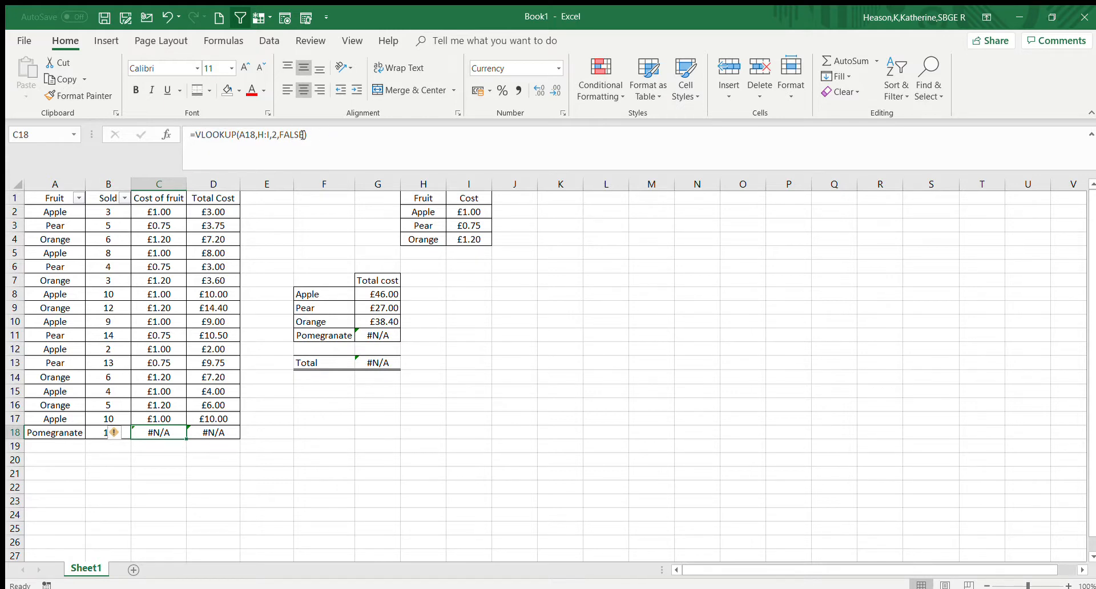
pyautogui.moveTo(307, 135); pyautogui.dragTo(197, 138)
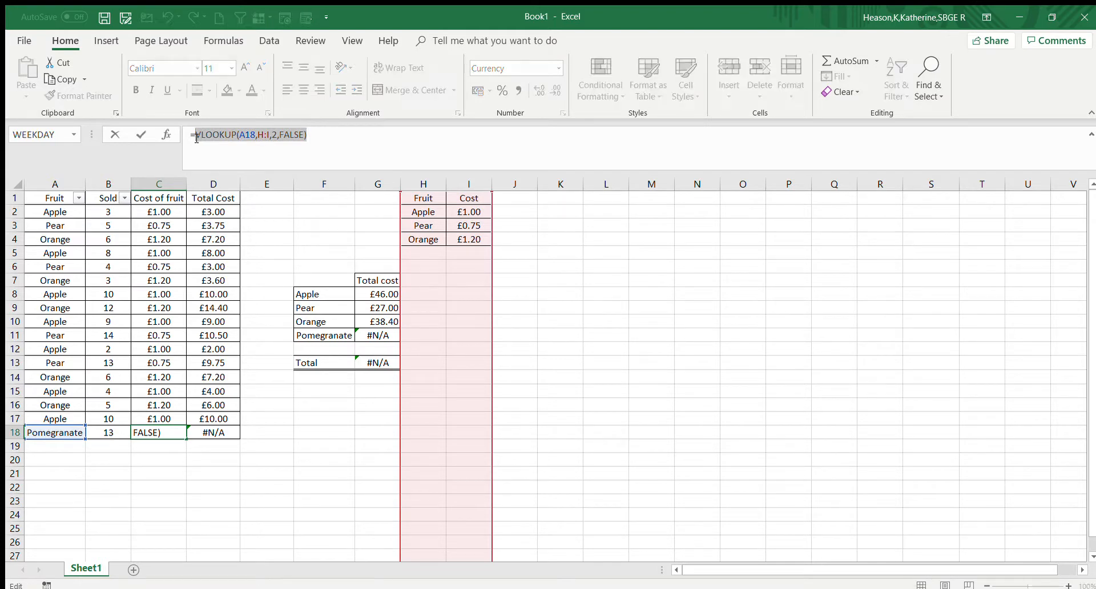
pyautogui.hotkey('ctrl', 'c')
pyautogui.click(362, 146)
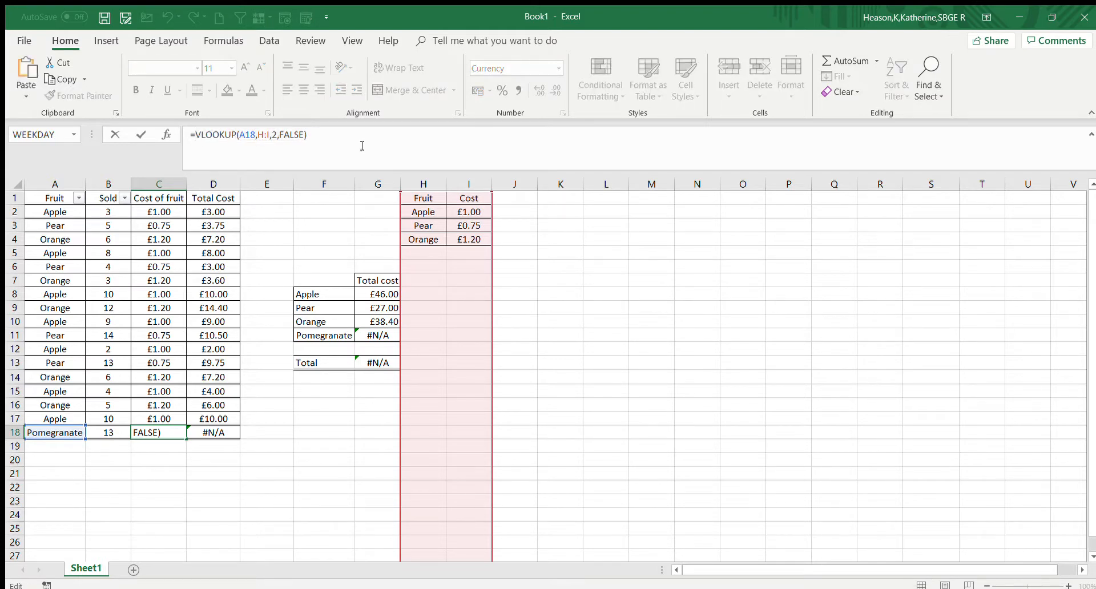
pyautogui.press('Home')
pyautogui.press('Right')
pyautogui.write('if')
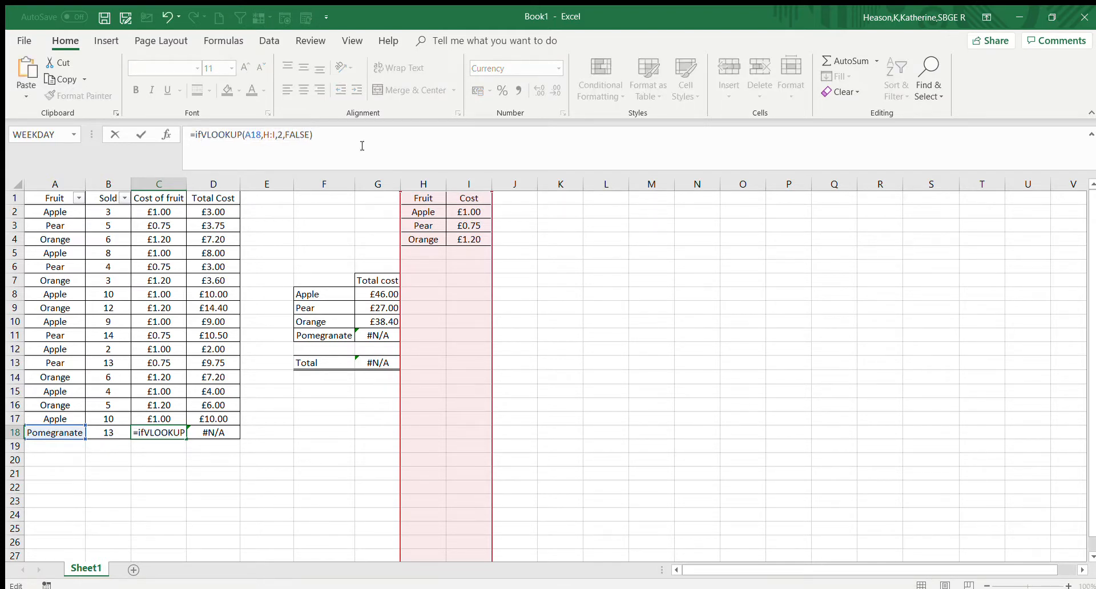
pyautogui.write('(iserr')
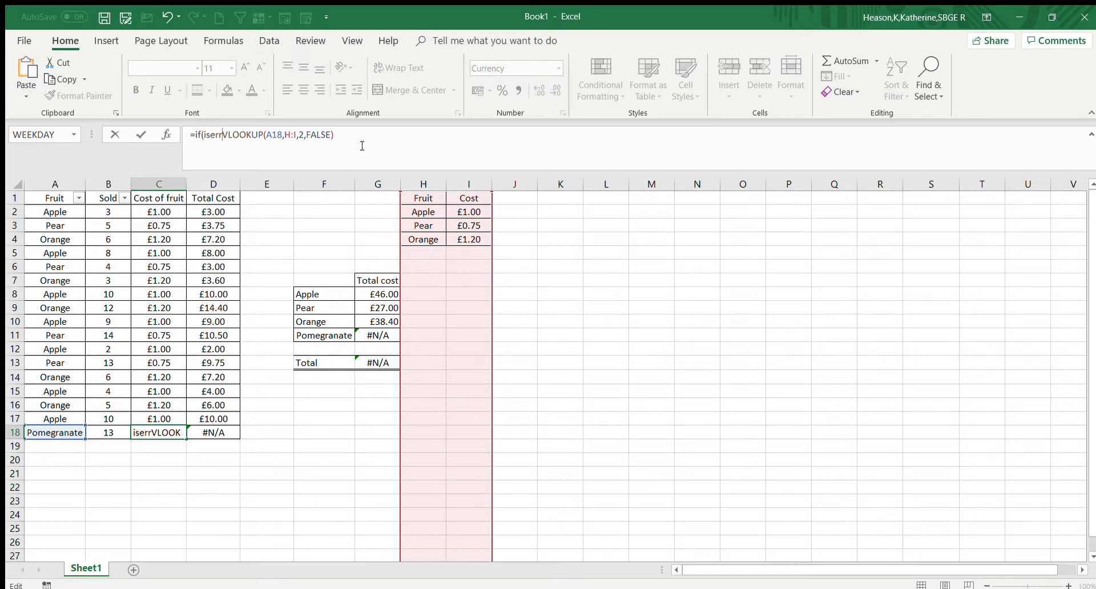
pyautogui.write('or')
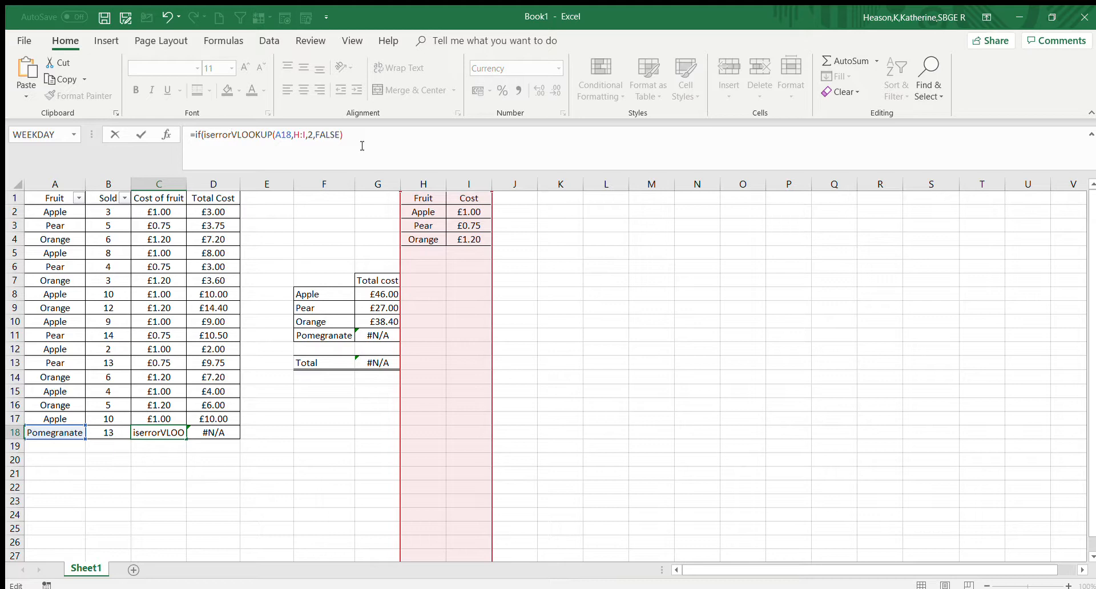
pyautogui.write('(')
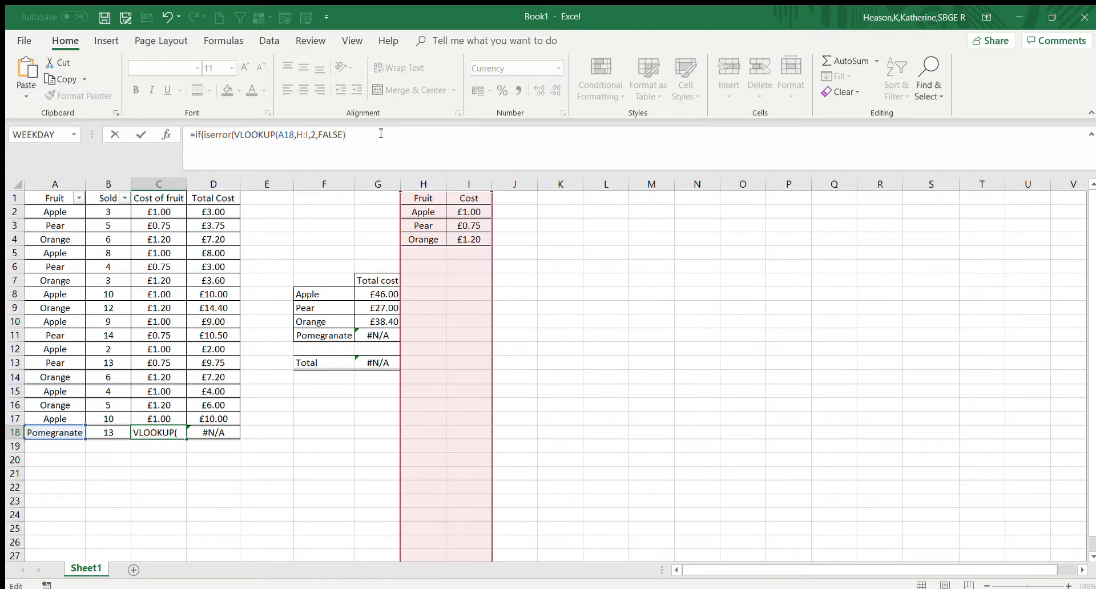
# Step: Complete C18's formula as =IF(ISERROR(VLOOKUP(A18,H:I,2,FALSE)),0,VLOOKUP(A18,H:I,2,FALSE)) and check the overall total in G13
pyautogui.click(360, 134)
pyautogui.write(',0,')
pyautogui.hotkey('ctrl', 'v')
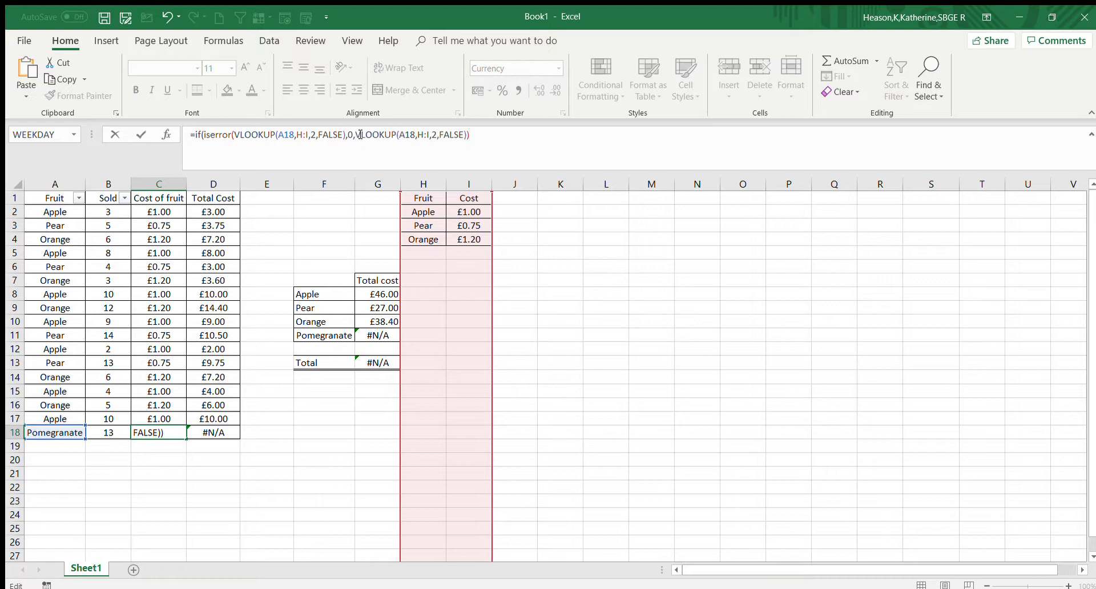
pyautogui.click(346, 135)
pyautogui.write(')')
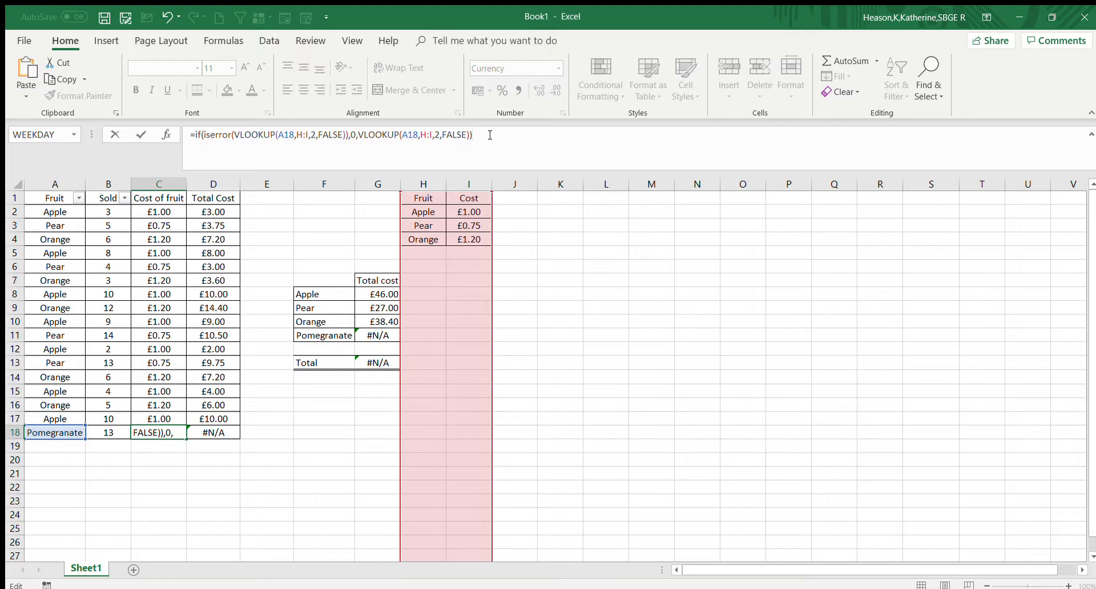
pyautogui.press('Return')
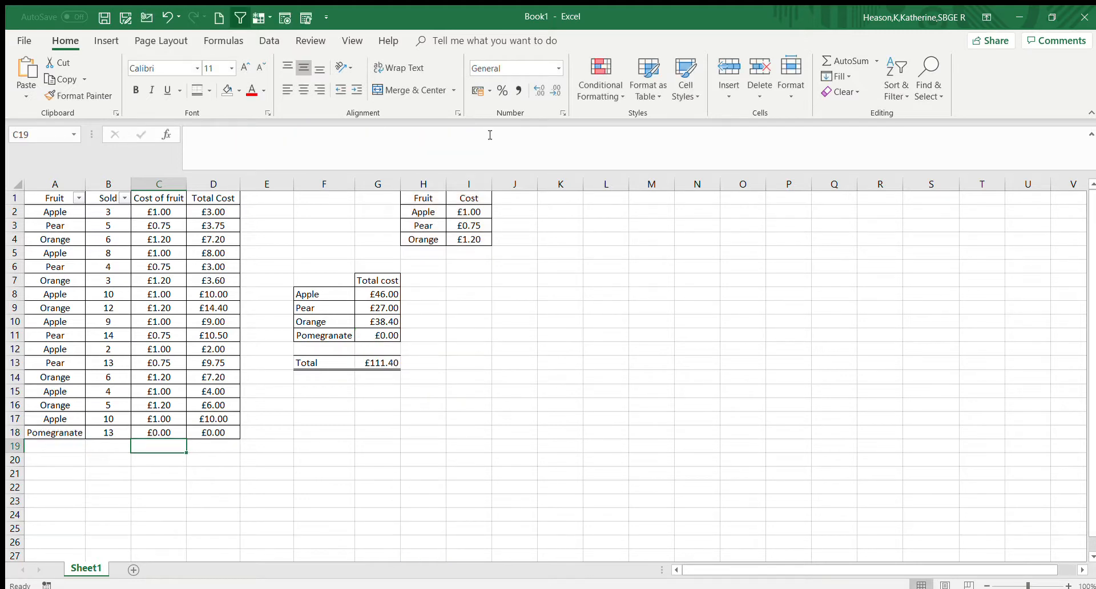
pyautogui.click(153, 433)
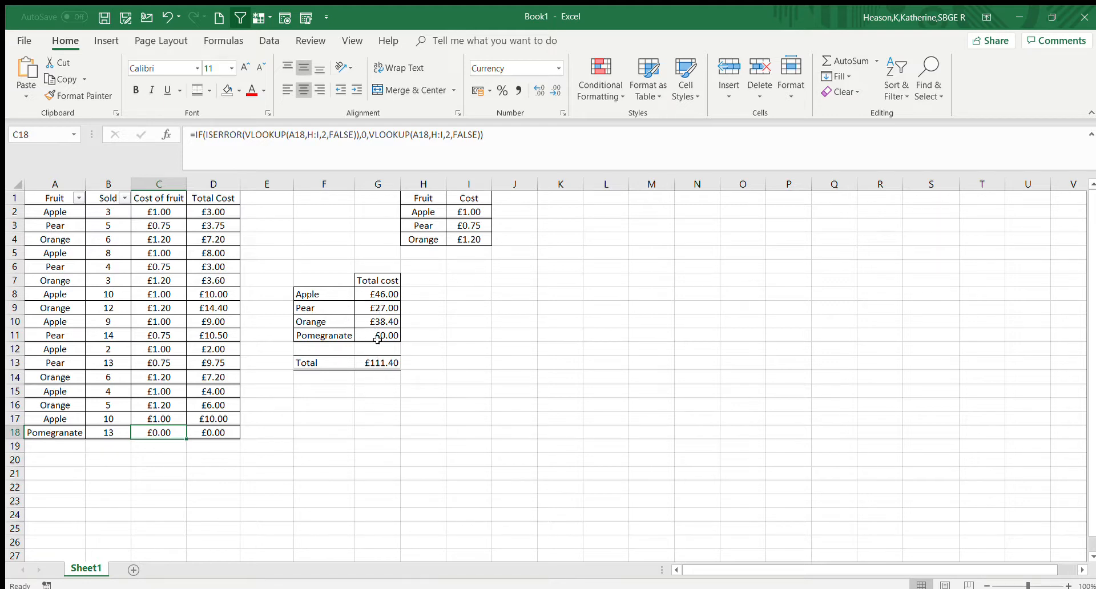
pyautogui.click(381, 363)
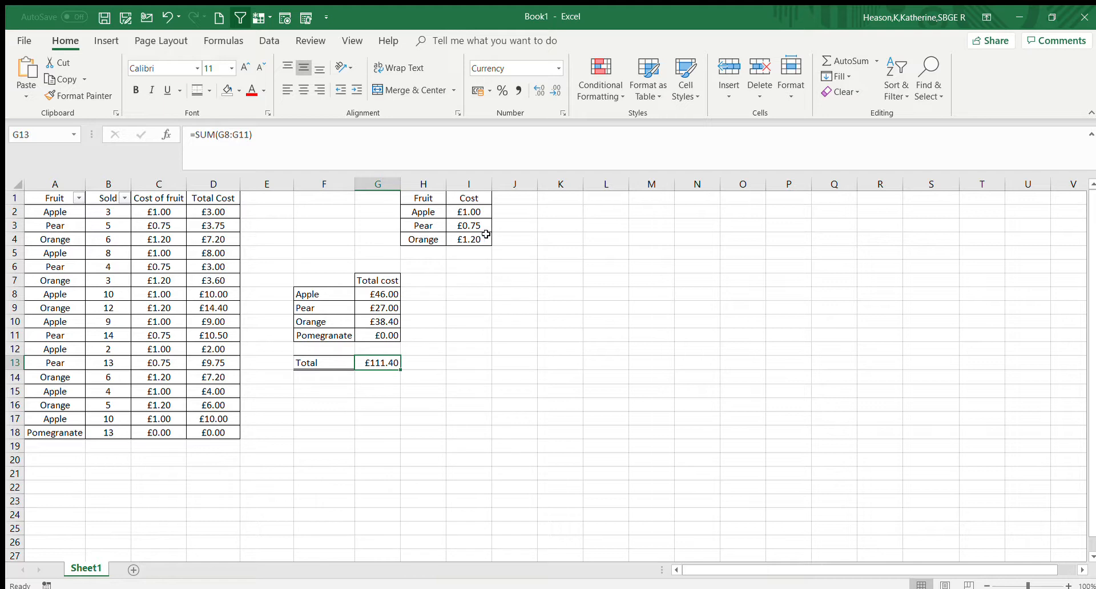
# Step: Enter Pomegranate in H5 with a cost of .50 in I5, and check the Pomegranate cost lookup in C18
pyautogui.click(423, 252)
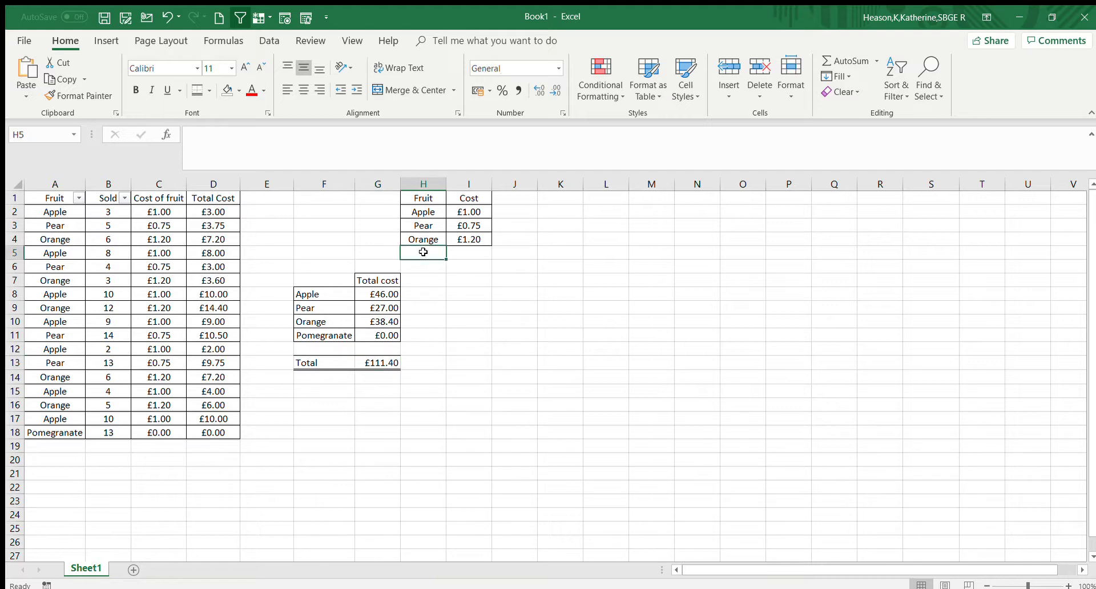
pyautogui.write('Pom')
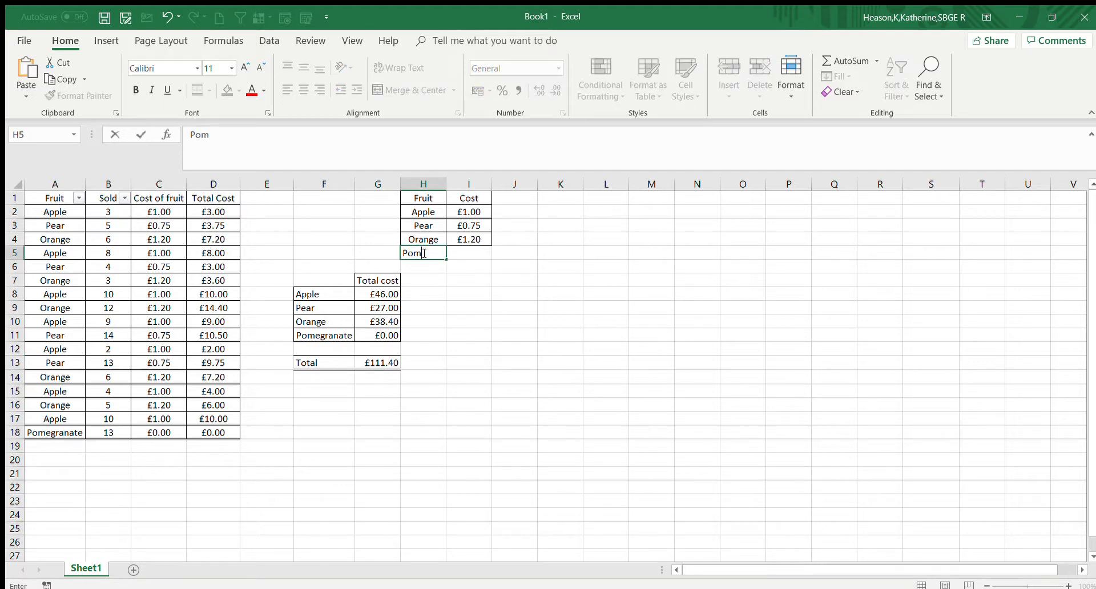
pyautogui.write('egranate')
pyautogui.press('Tab')
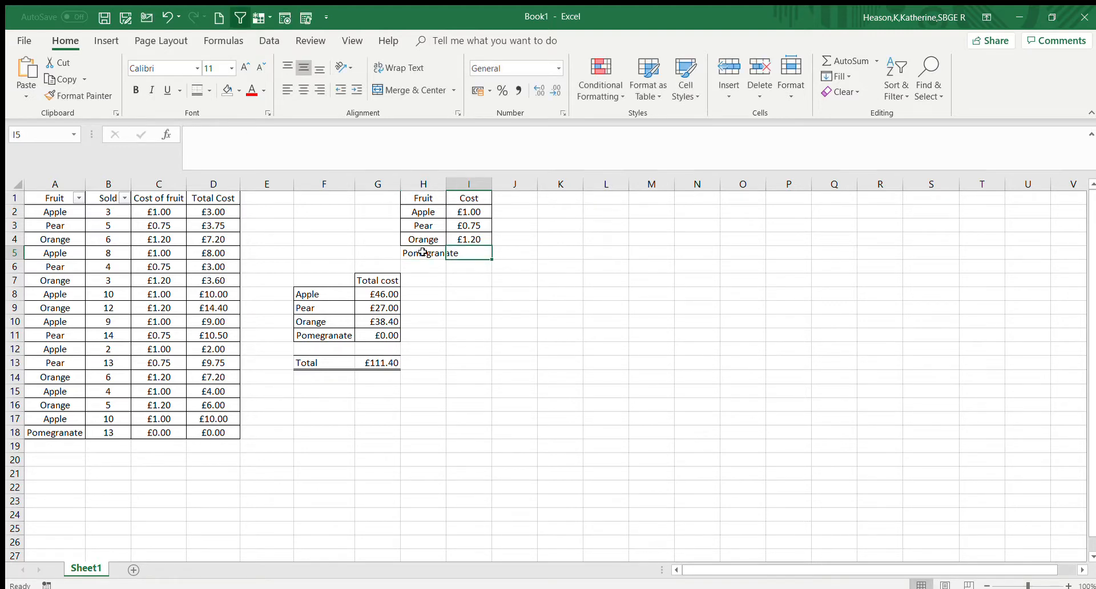
pyautogui.write('.50')
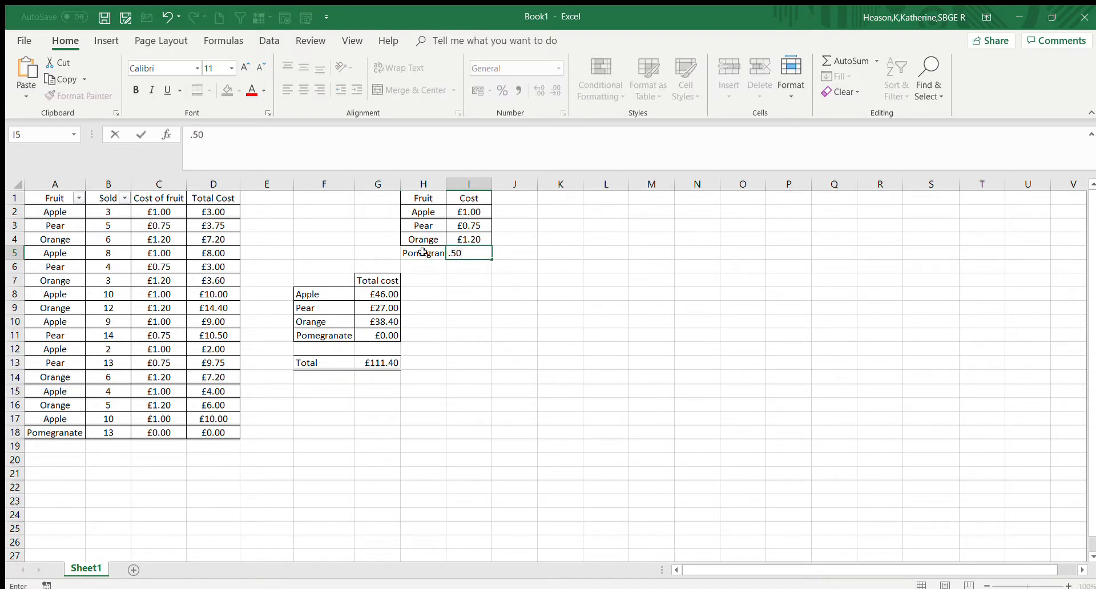
pyautogui.press('Return')
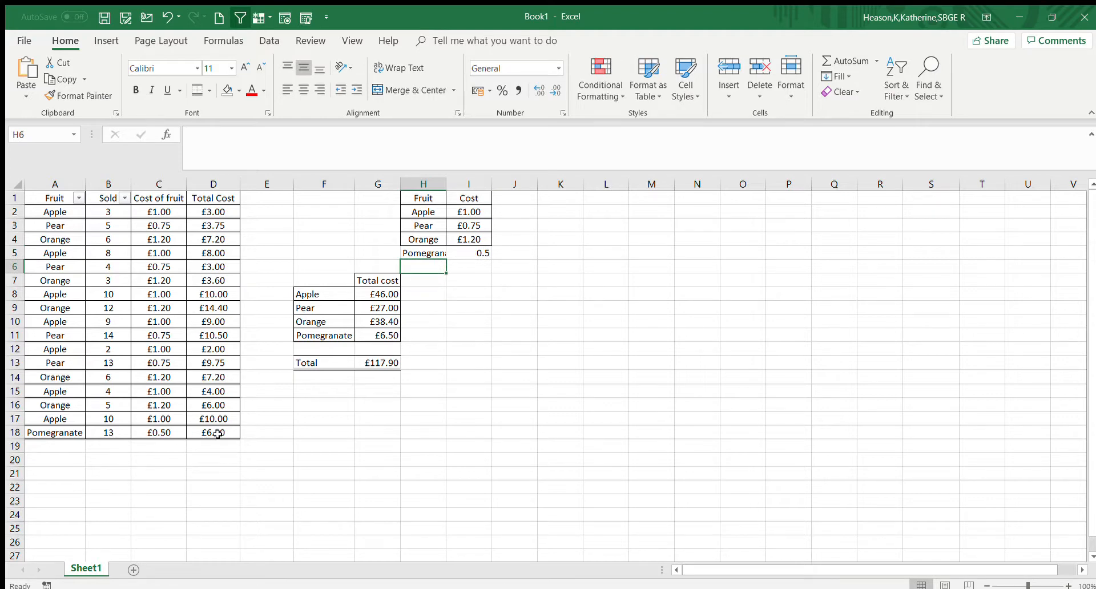
pyautogui.click(167, 429)
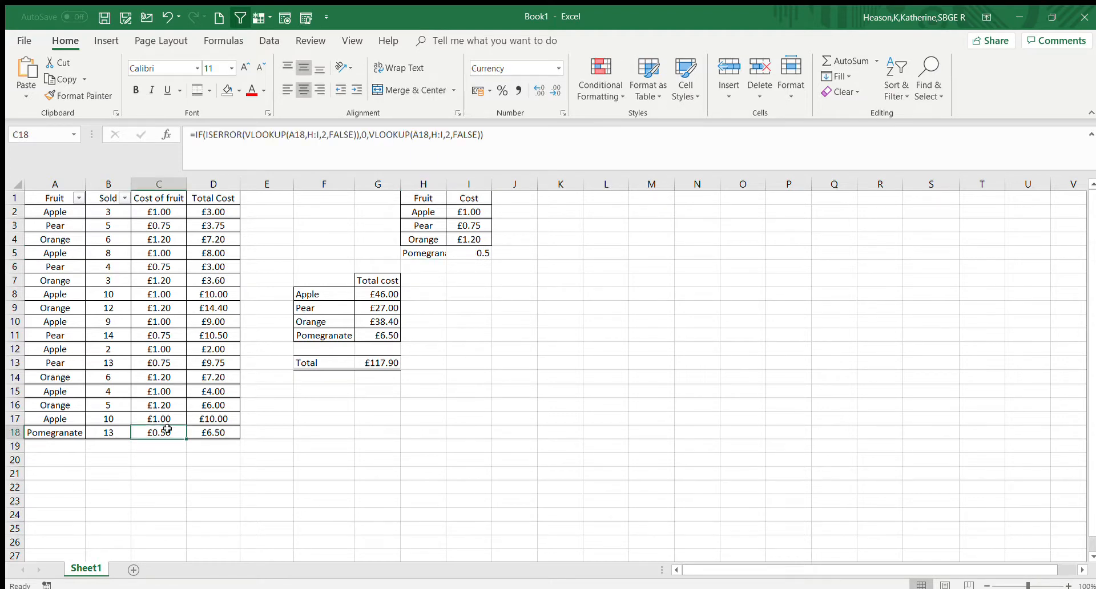